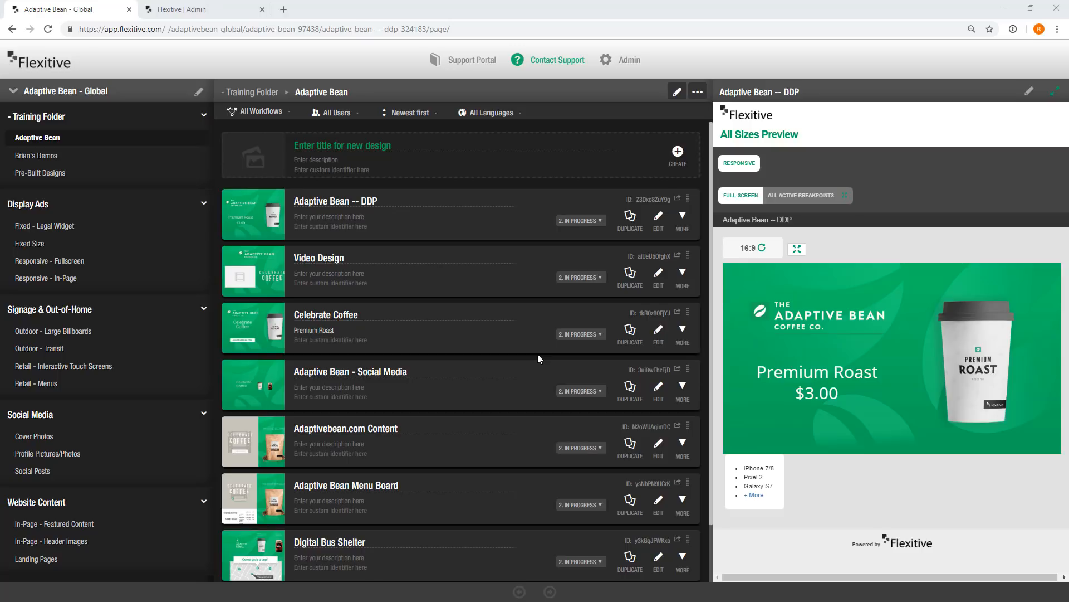
On the Flexitive Admin page, attach Adaptive Bean Datafeed.csv from the Training folder as a new data file
left_click(184, 10)
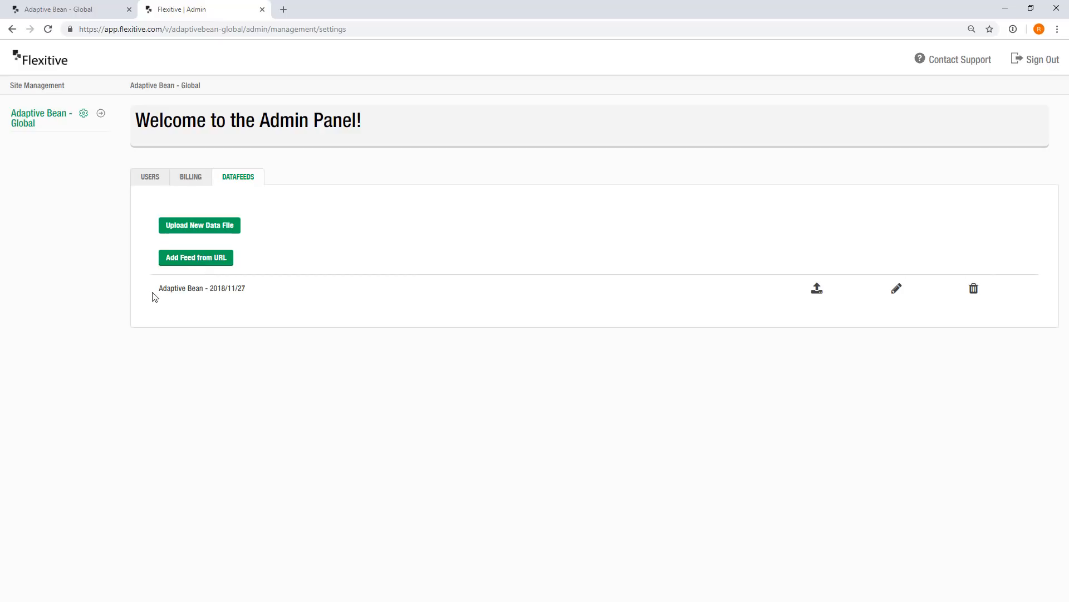
left_click(195, 227)
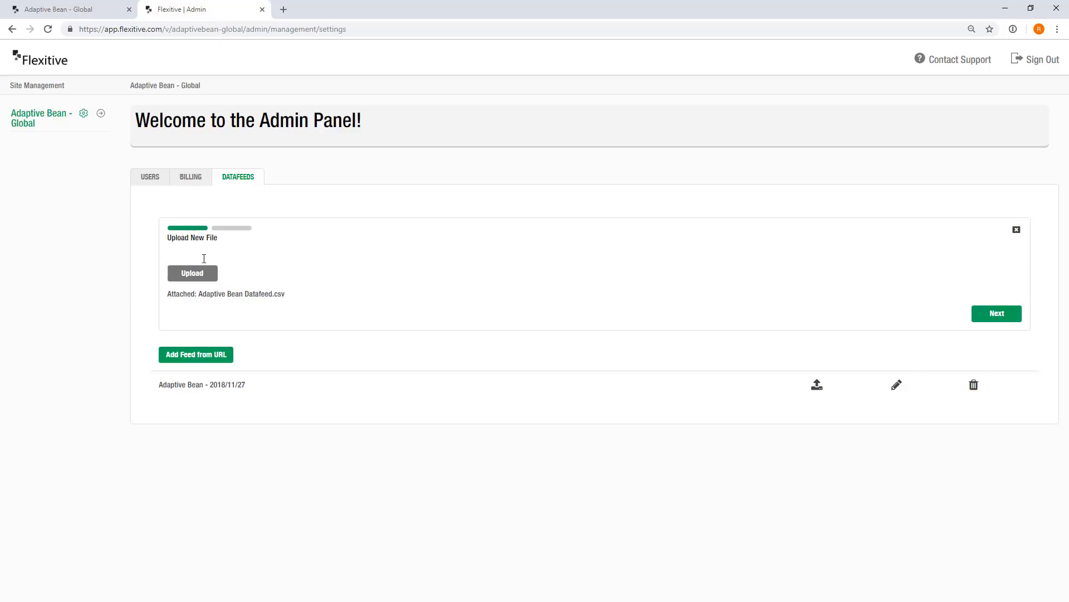
left_click(196, 276)
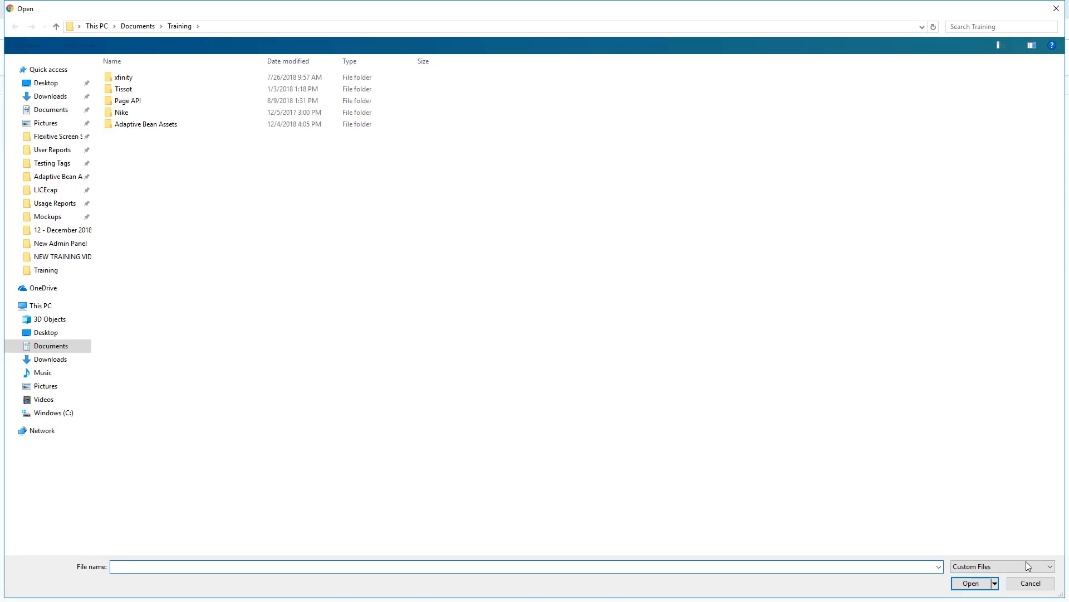
left_click(1029, 566)
left_click(975, 588)
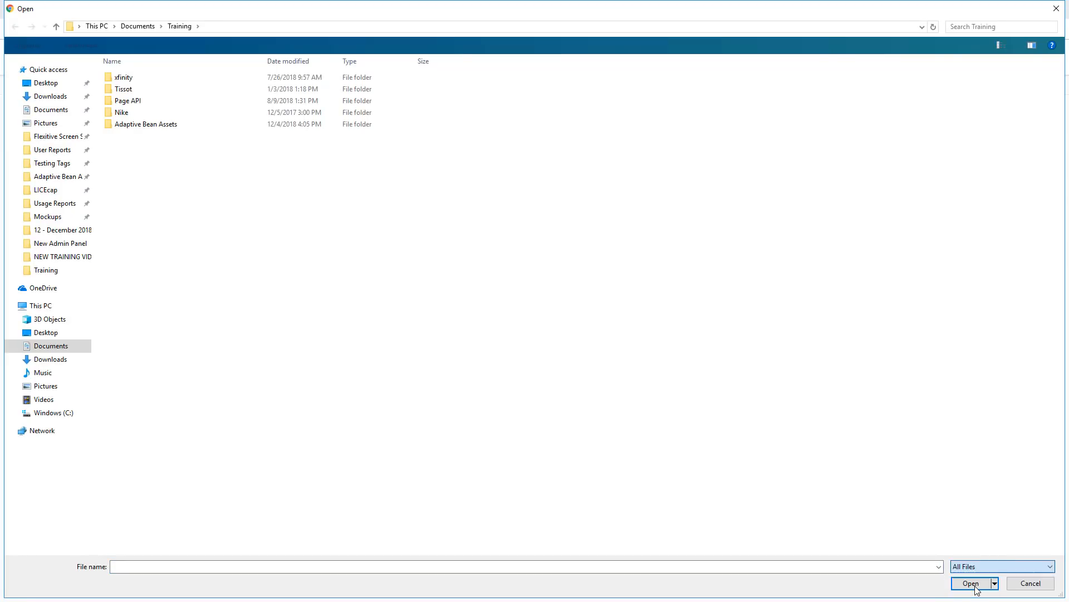
left_click(171, 126)
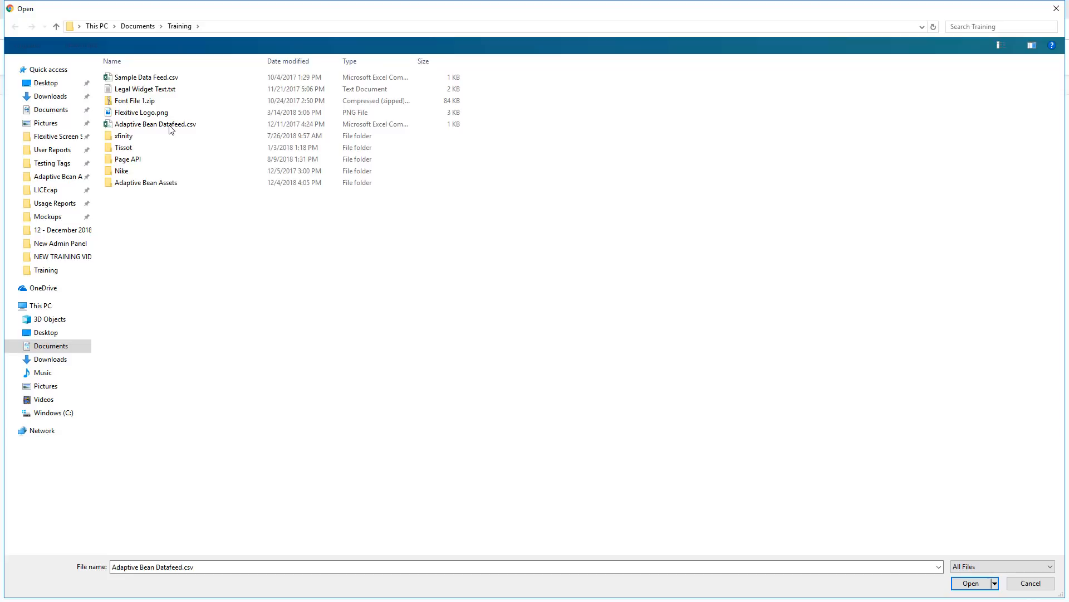
double_click(171, 129)
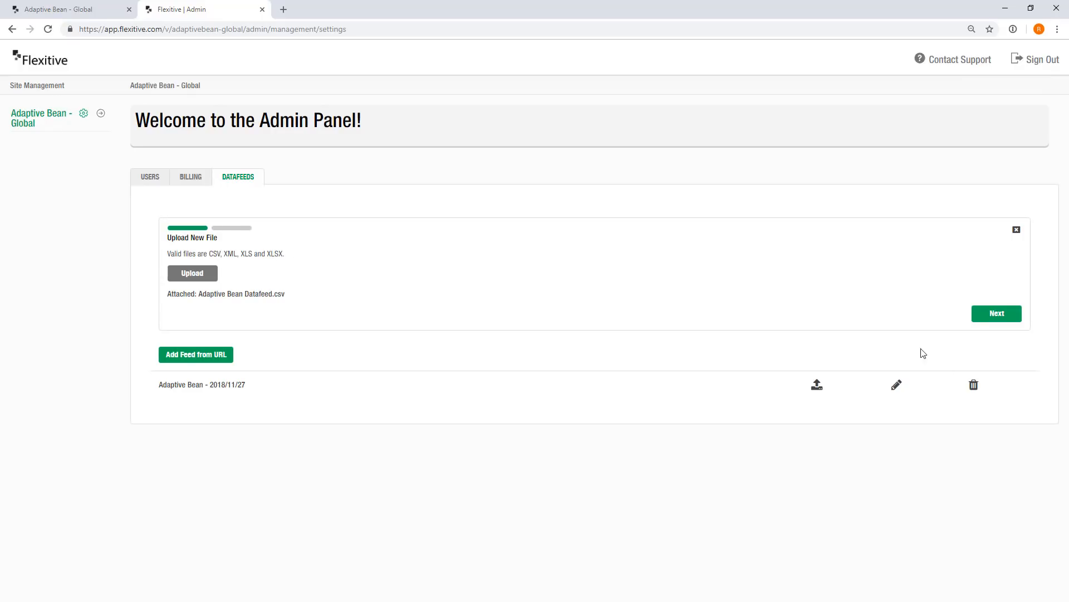
Name the new data feed "Adaptive Bean 2019/01/18" and submit it
left_click(1000, 316)
left_click(200, 254)
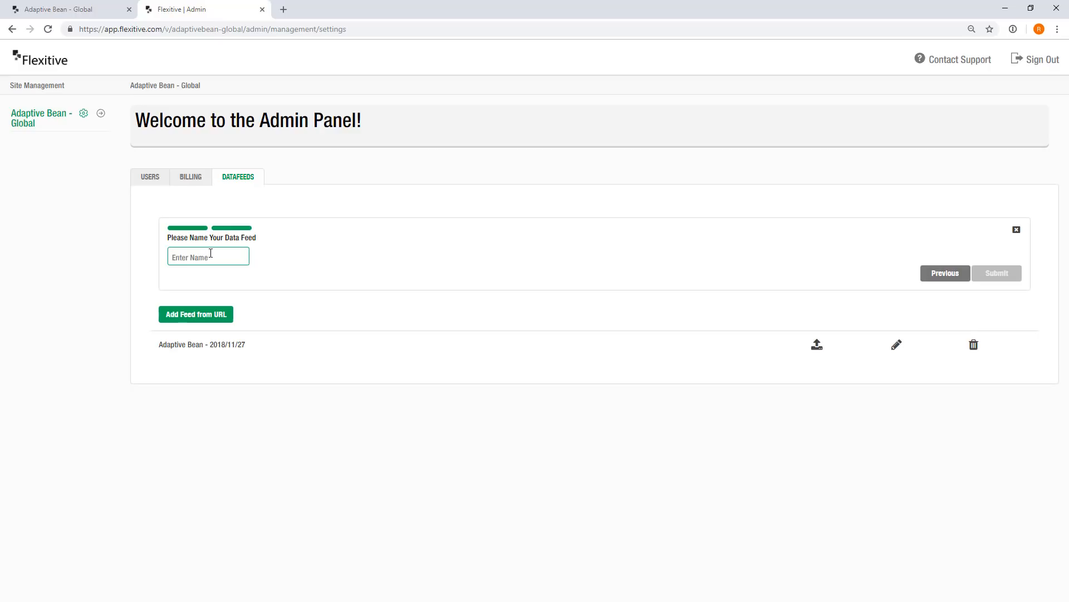
type("da")
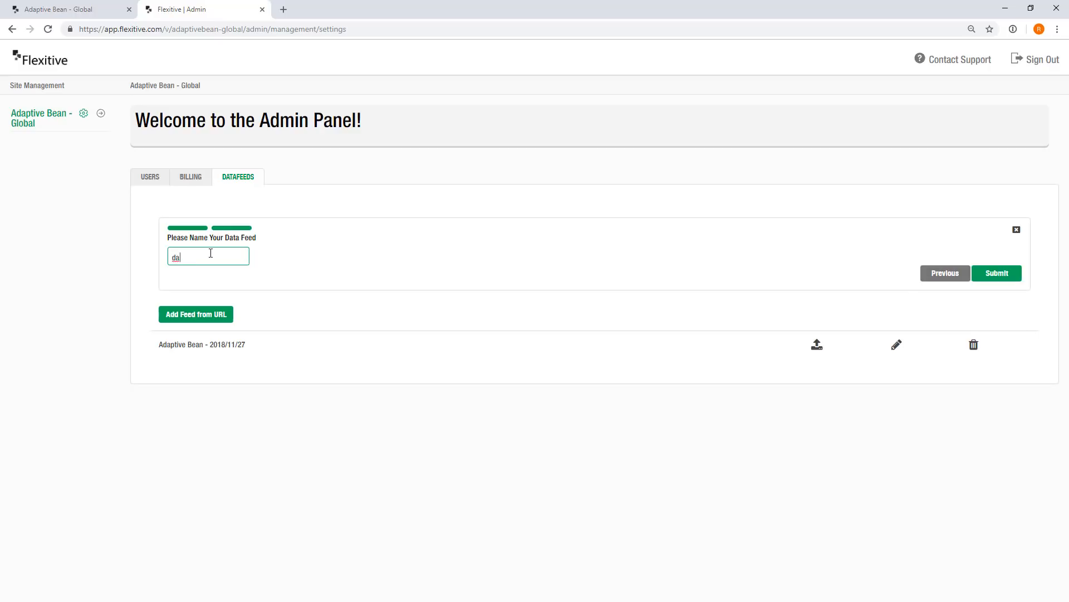
key("BackSpace")
key("BackSpace")
type("Adaptive Bean dt")
key("BackSpace")
key("BackSpace")
type("2019/01/18")
left_click(997, 273)
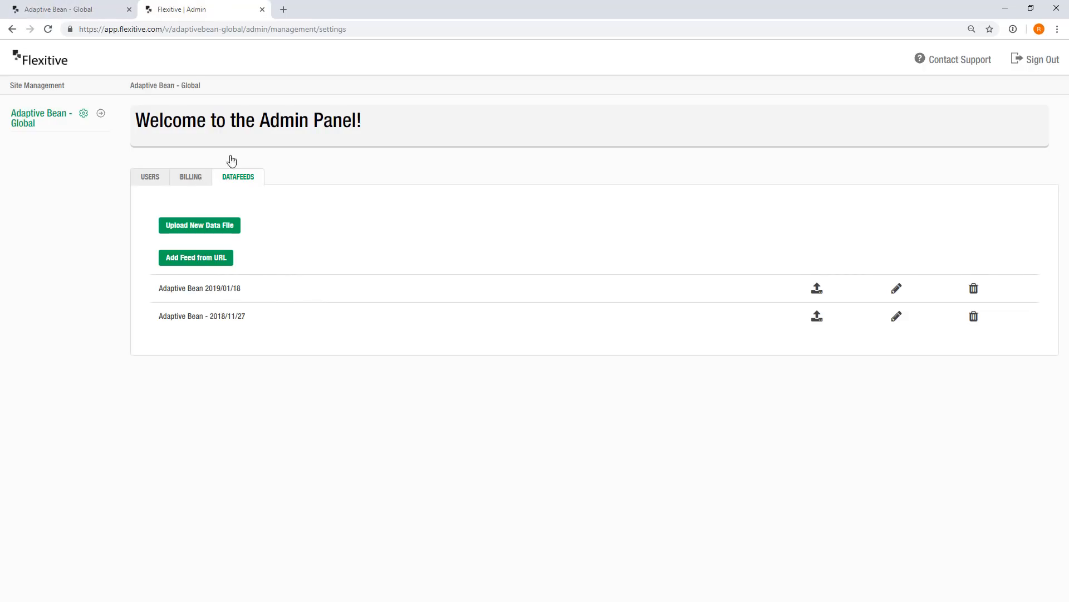
Close the Admin page and open the 16:9 size of the Adaptive Bean -- DDP design for editing, with its assets shown
left_click(263, 10)
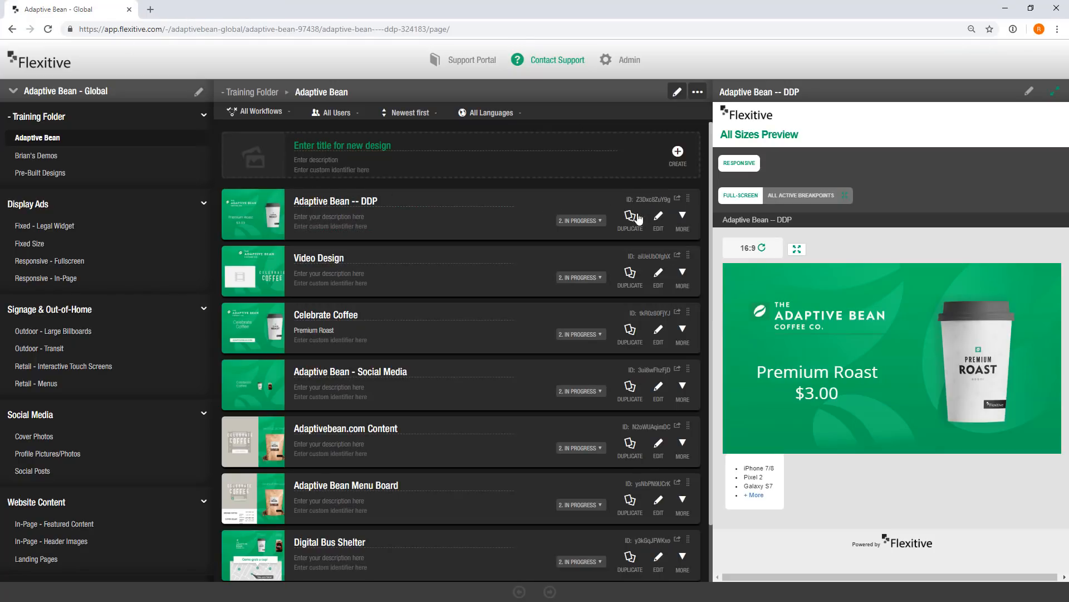
left_click(659, 216)
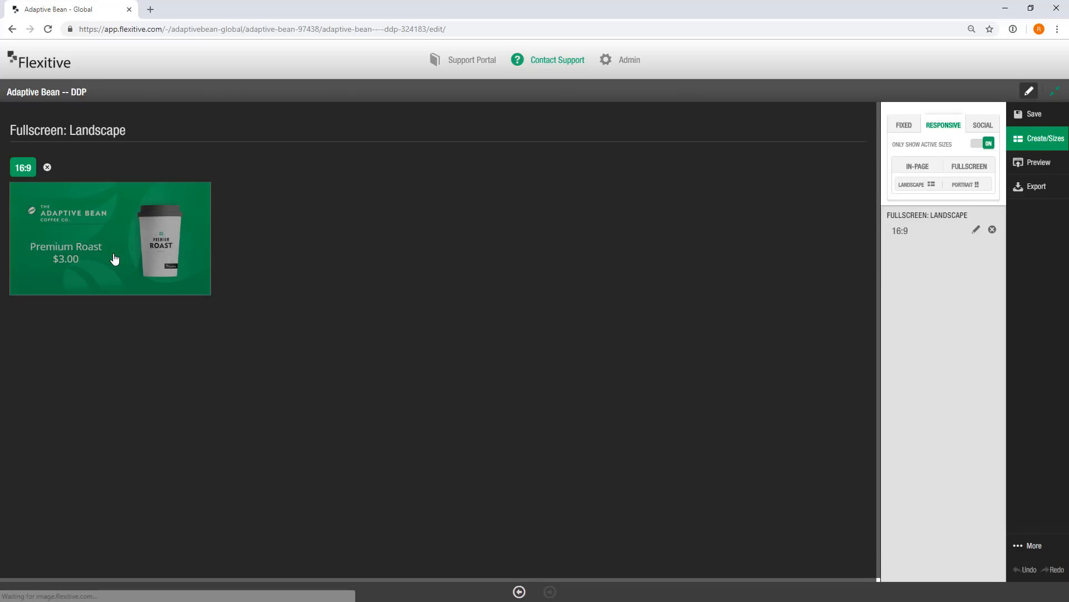
left_click(114, 258)
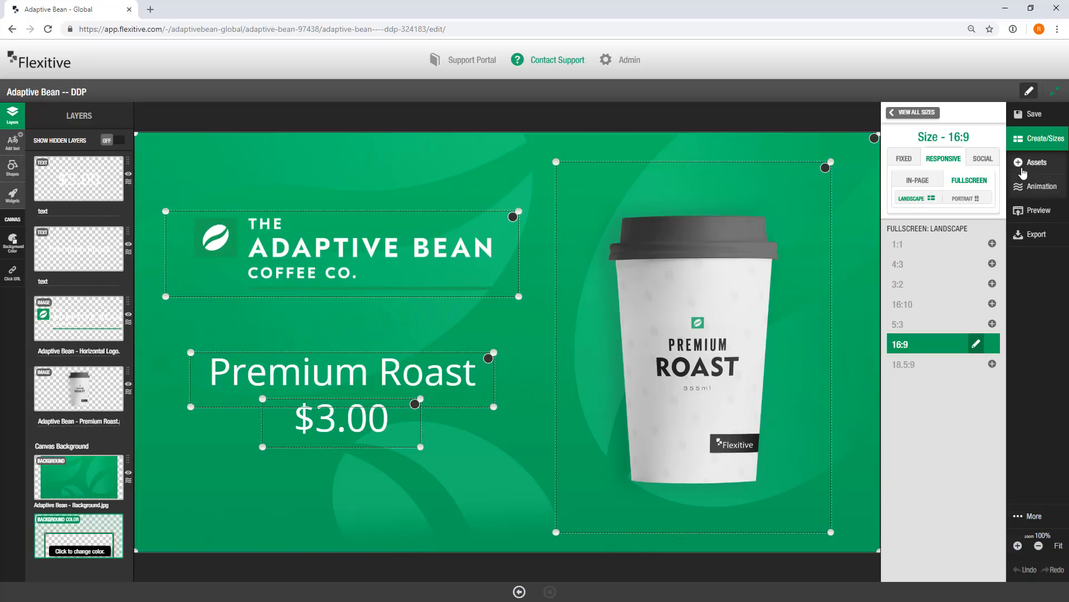
left_click(1035, 163)
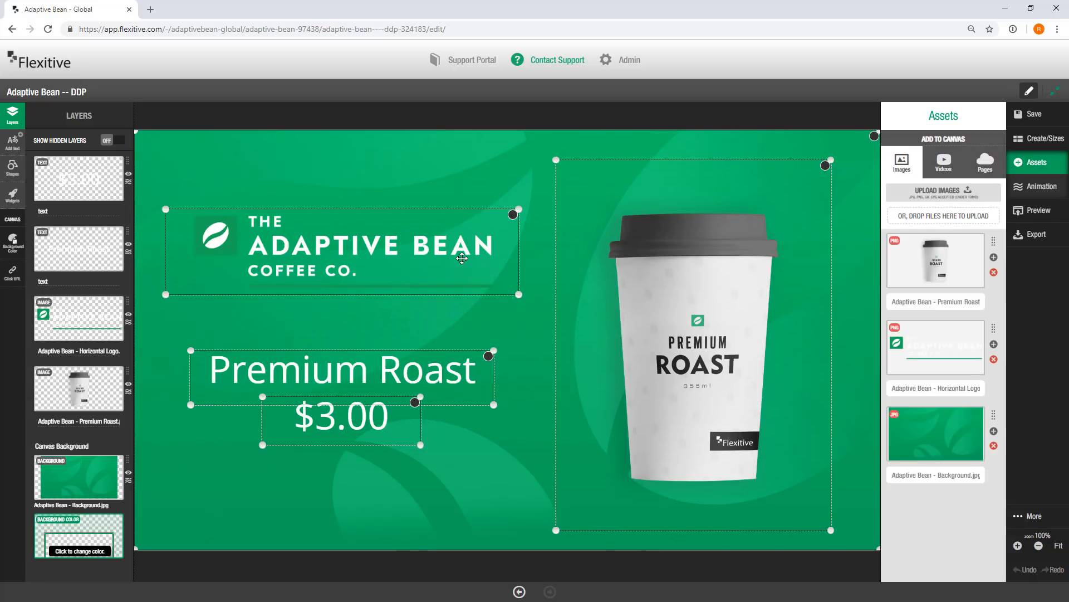
Make the coffee cup image a dynamic design element linked to the Image unit of the Adaptive Bean 2019/01/18 feed
left_click(692, 294)
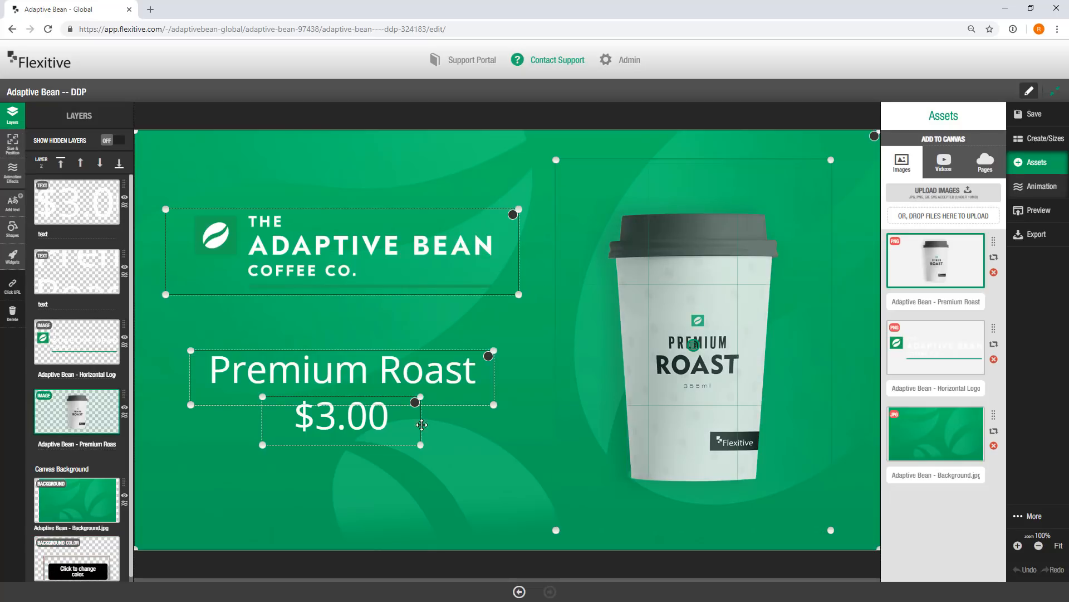
left_click(15, 151)
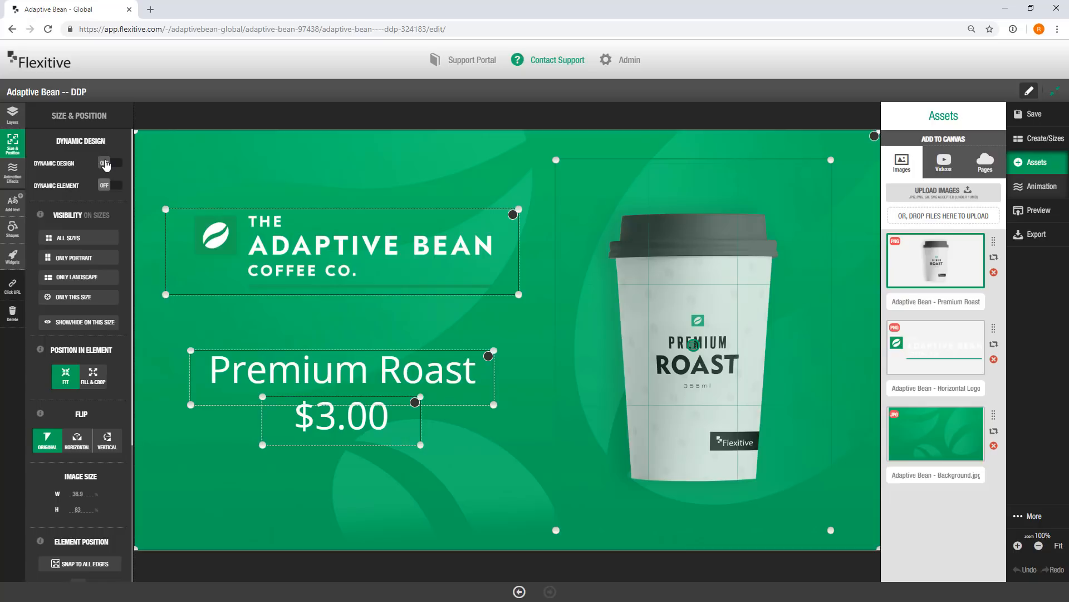
left_click(105, 163)
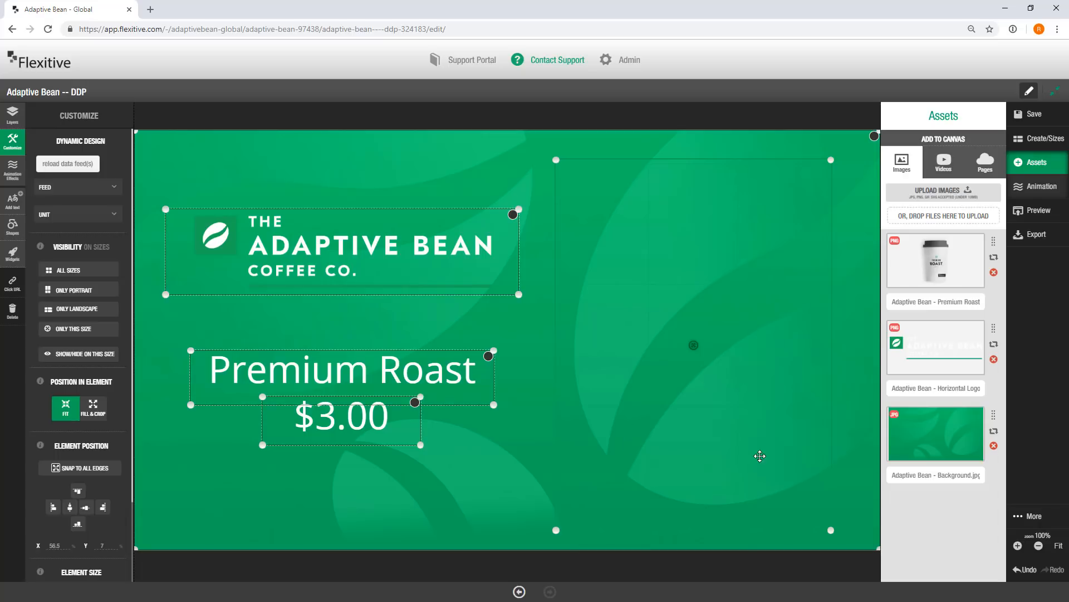
left_click(79, 192)
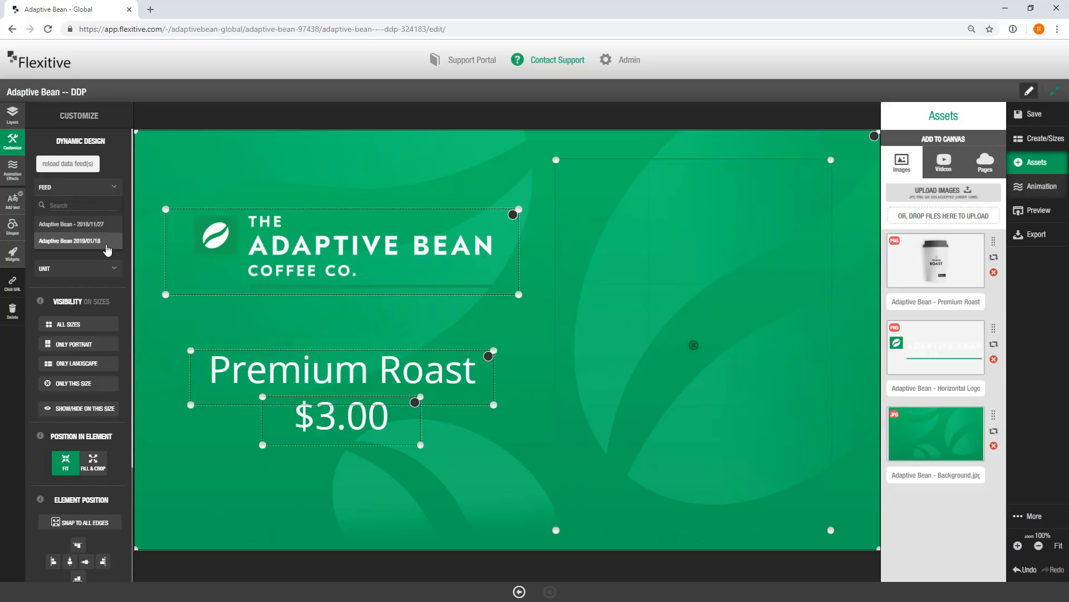
left_click(108, 251)
left_click(98, 217)
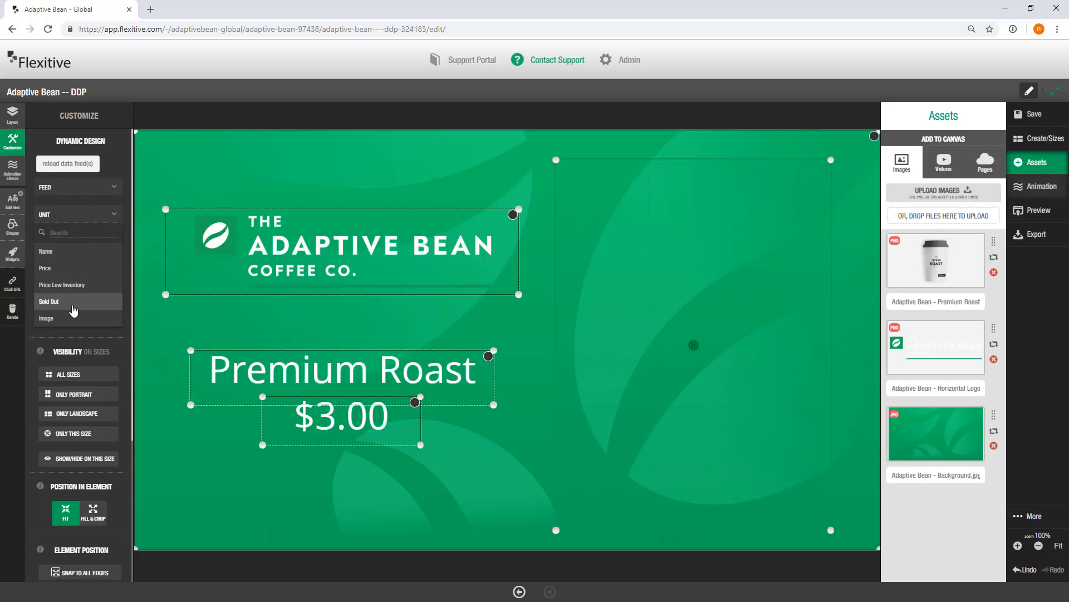
left_click(72, 320)
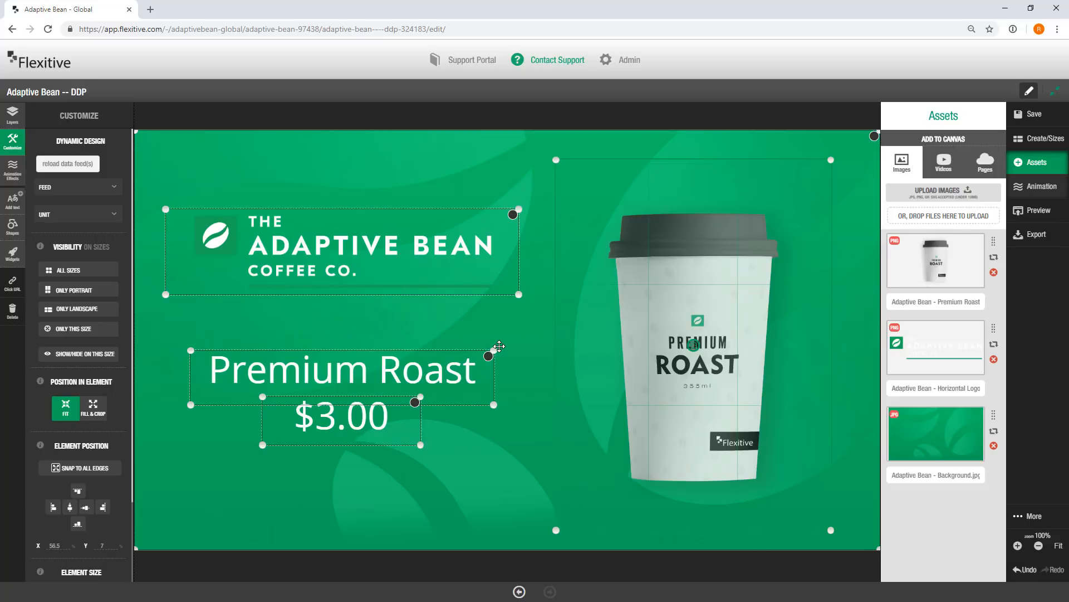
Make the Premium Roast text a dynamic design element linked to the feed's Name unit
left_click(484, 363)
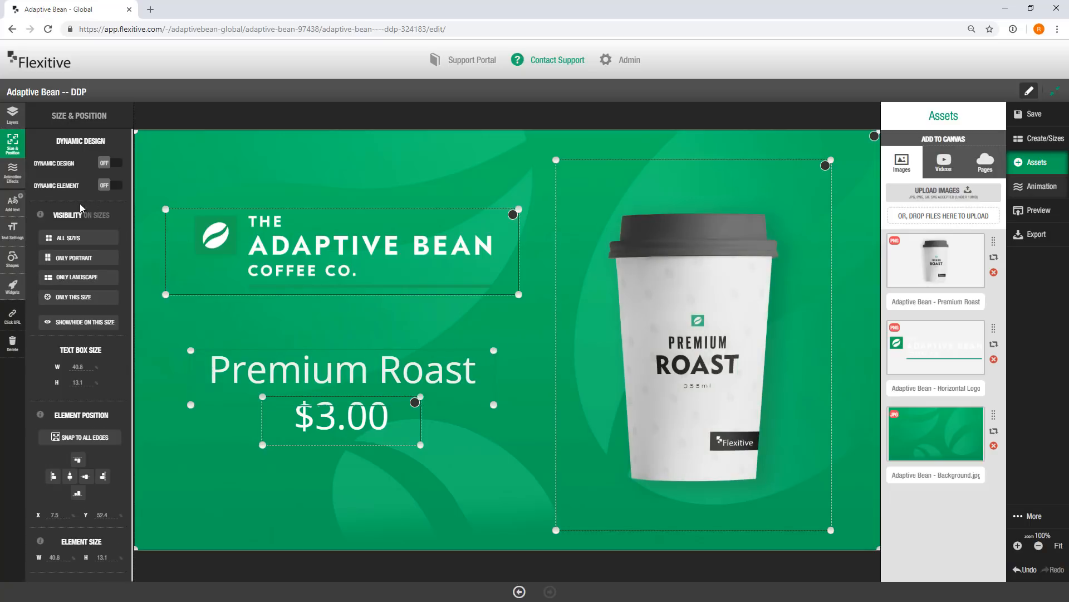
left_click(115, 165)
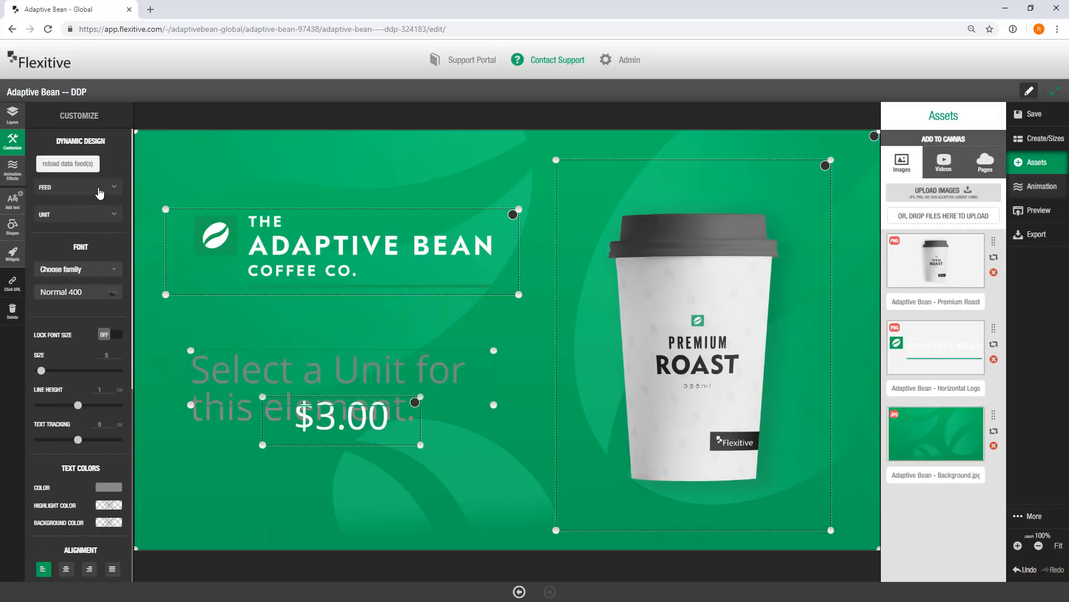
left_click(99, 192)
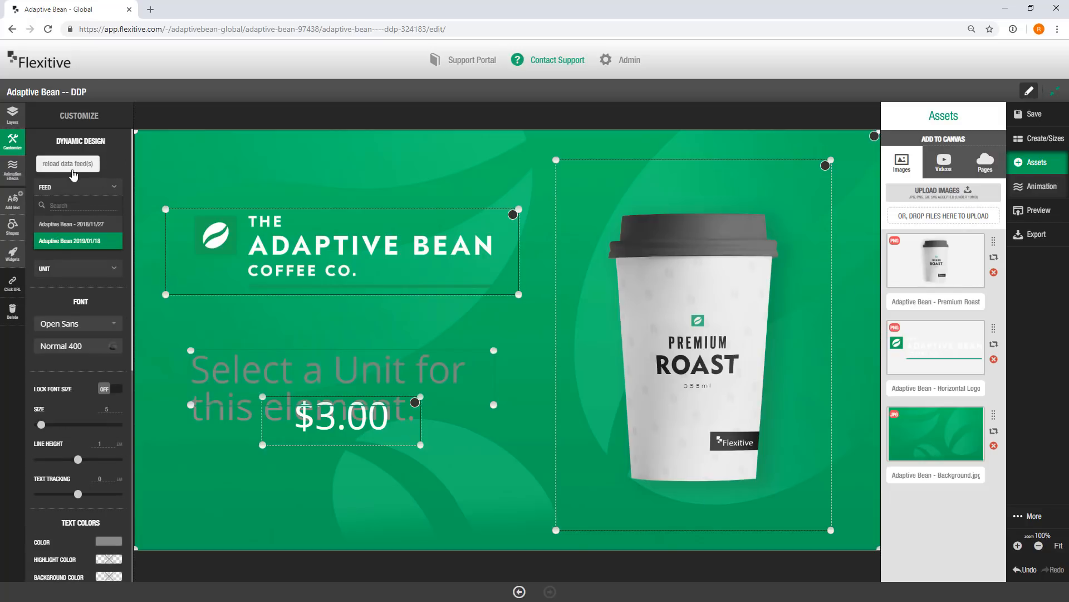
left_click(96, 189)
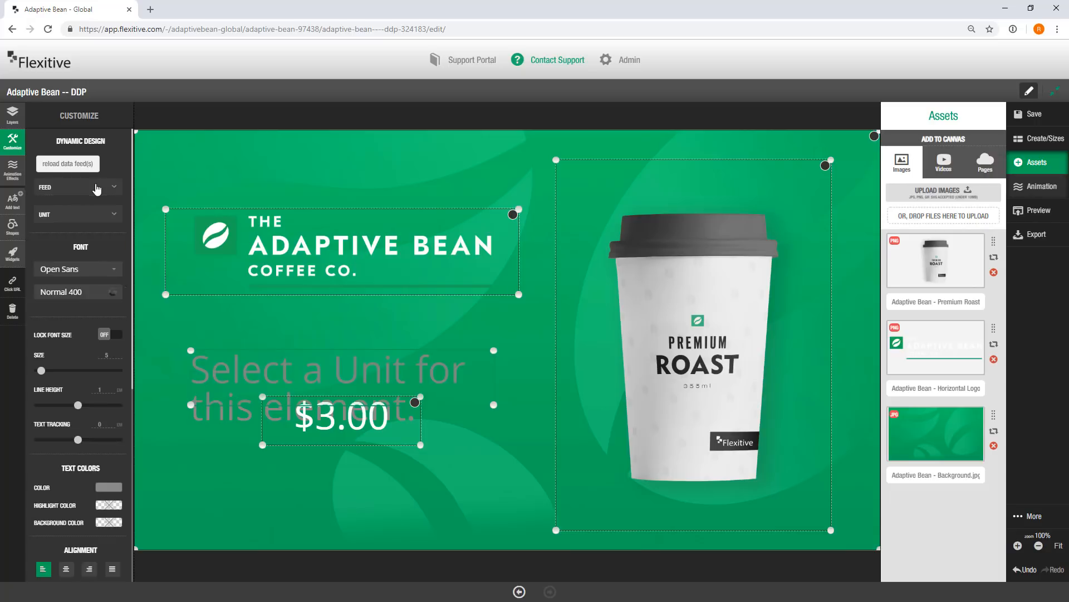
left_click(103, 217)
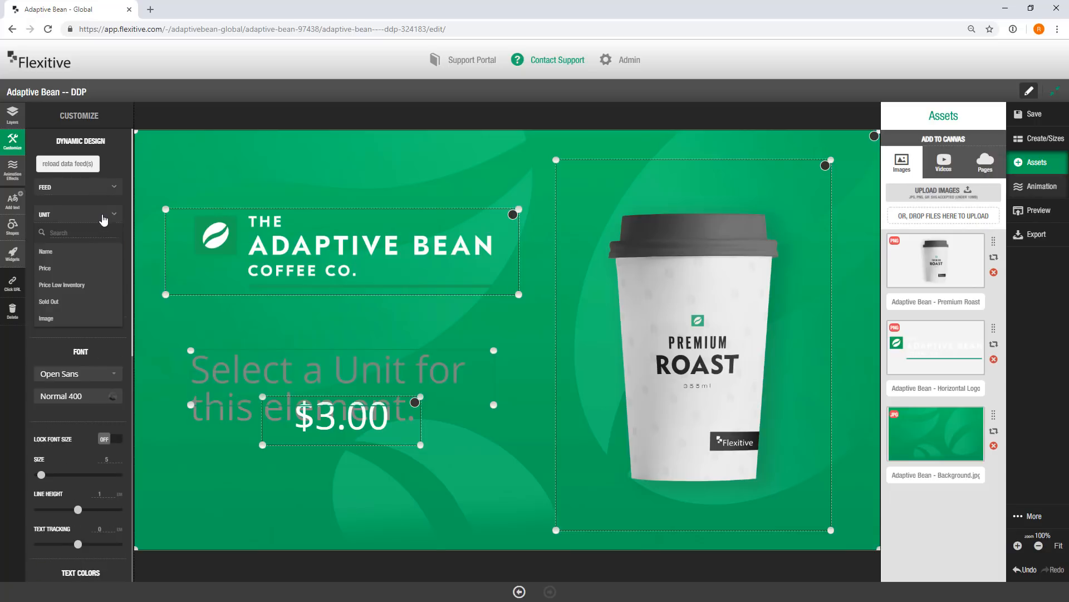
left_click(83, 253)
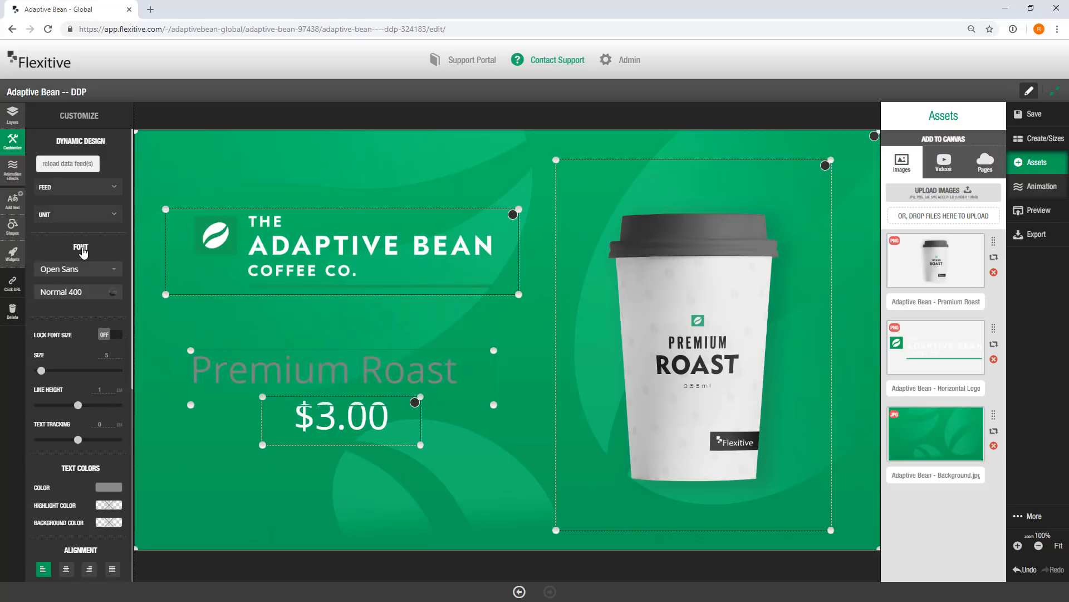
Set the dynamic product name text to white and center-align it
left_click(109, 487)
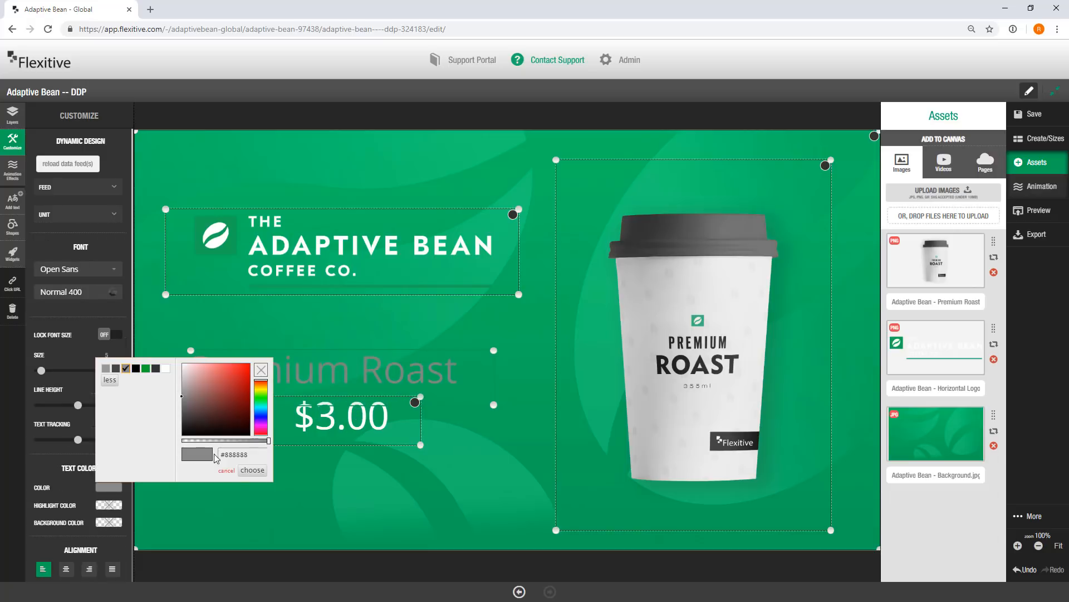
left_click(252, 470)
scroll(61, 409, "down", 3)
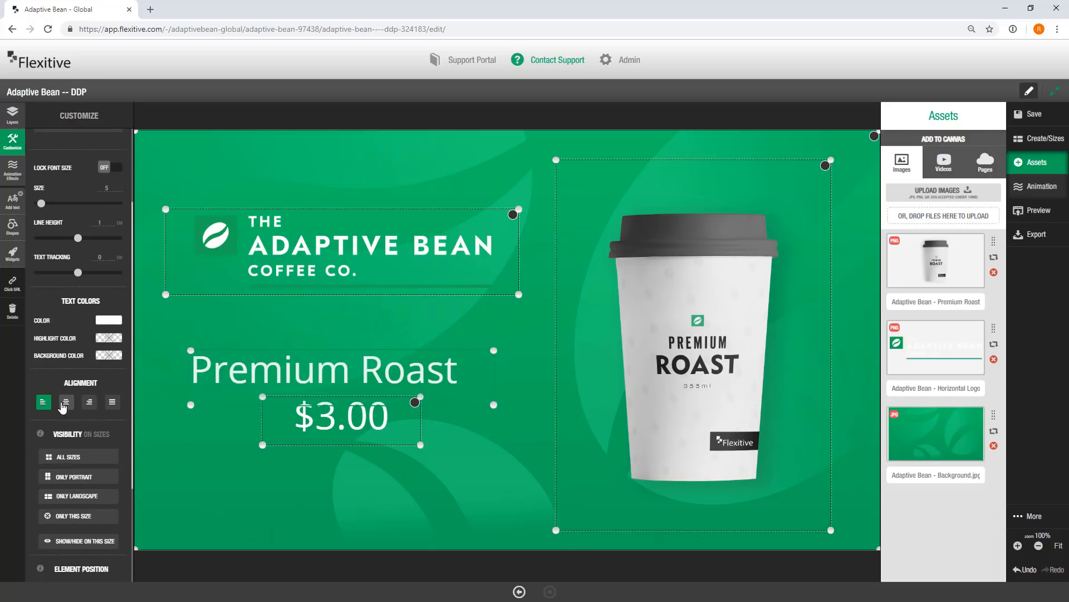
left_click(66, 403)
Make the price text a dynamic design element linked to the feed's Price unit
left_click(367, 434)
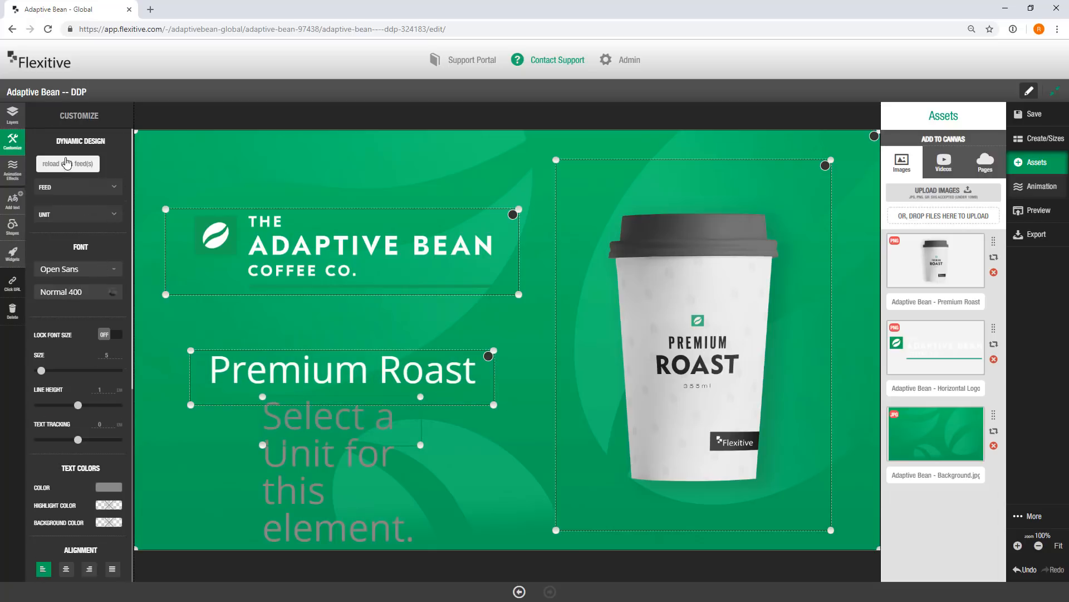
left_click(89, 215)
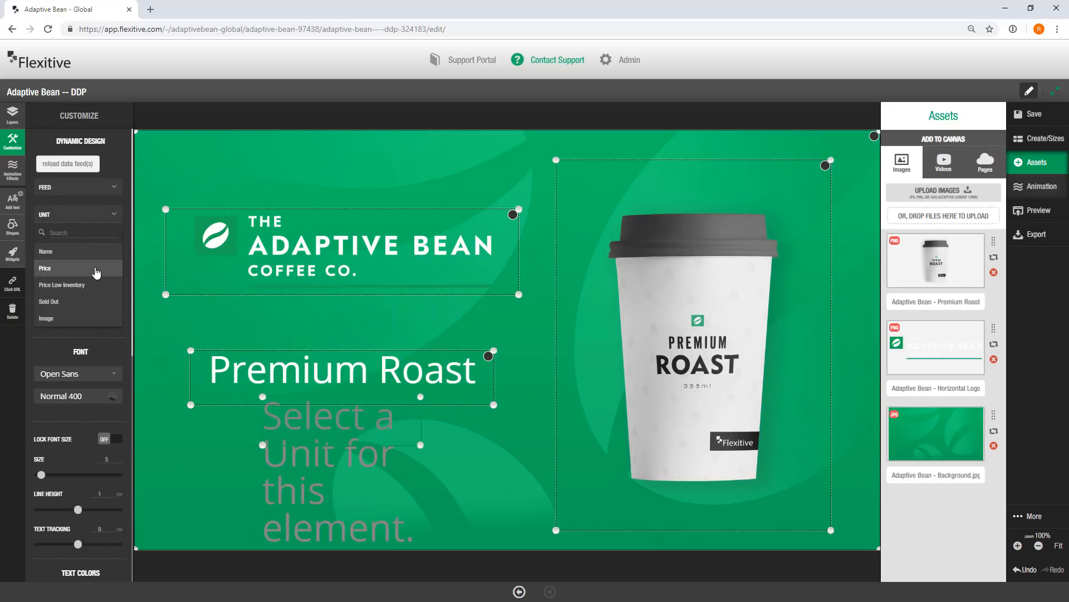
left_click(96, 269)
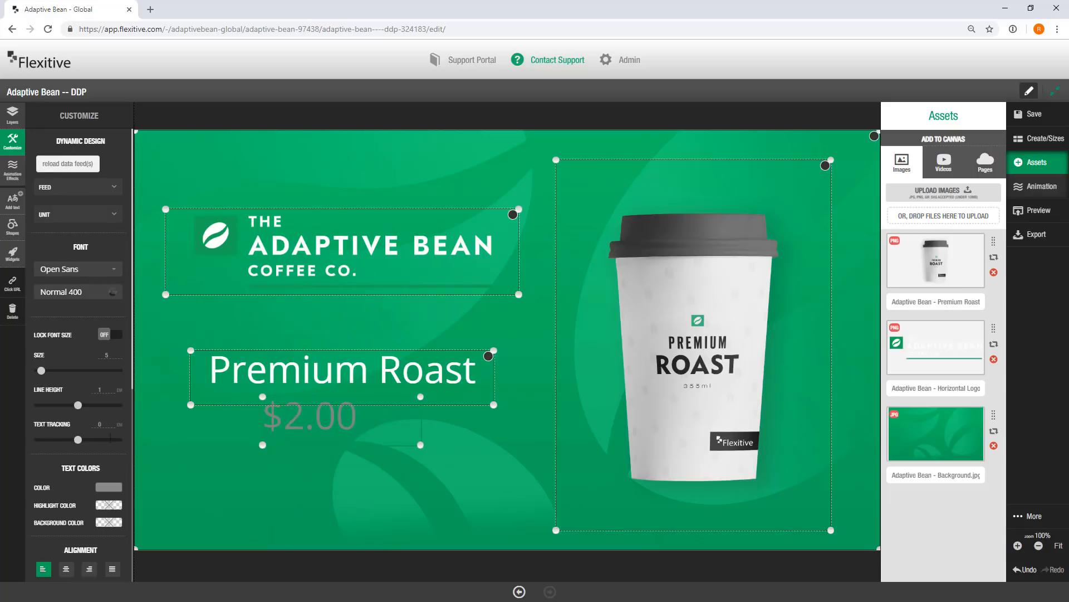
Set the dynamic price text's color to #ffffff and center its alignment
left_click(108, 487)
left_click(192, 372)
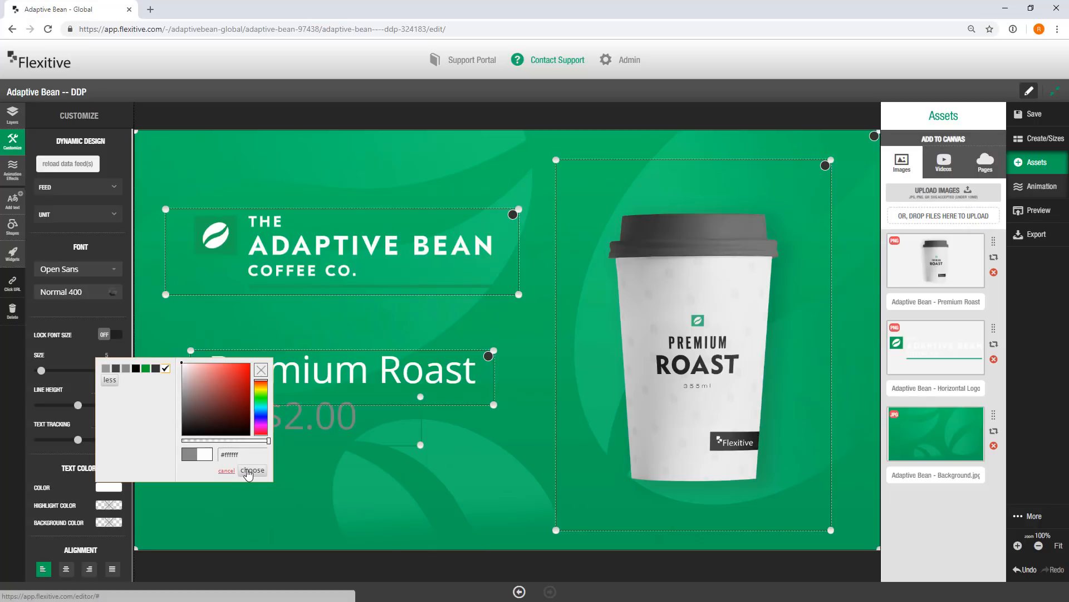
left_click(249, 471)
scroll(58, 423, "down", 1)
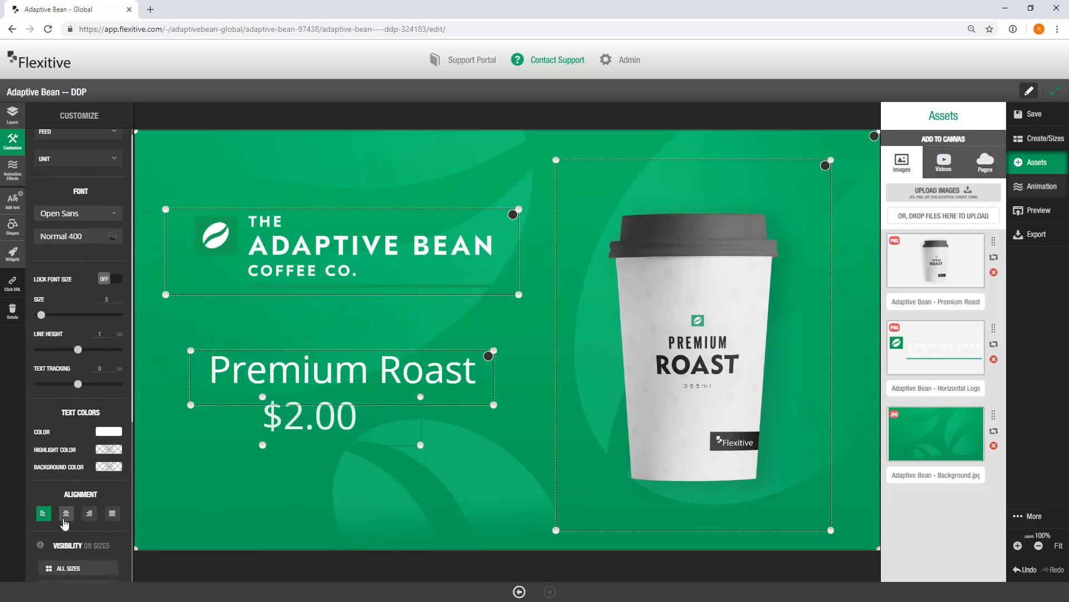
left_click(64, 519)
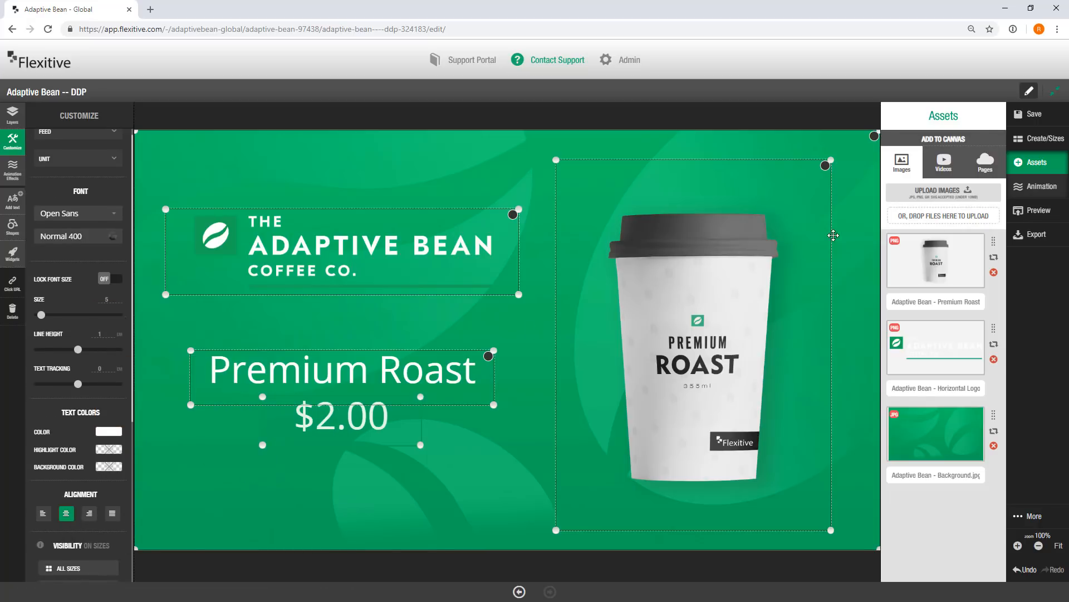
Save the Adaptive Bean -- DDP design and leave the editor for the design list
left_click(1030, 114)
left_click(1029, 92)
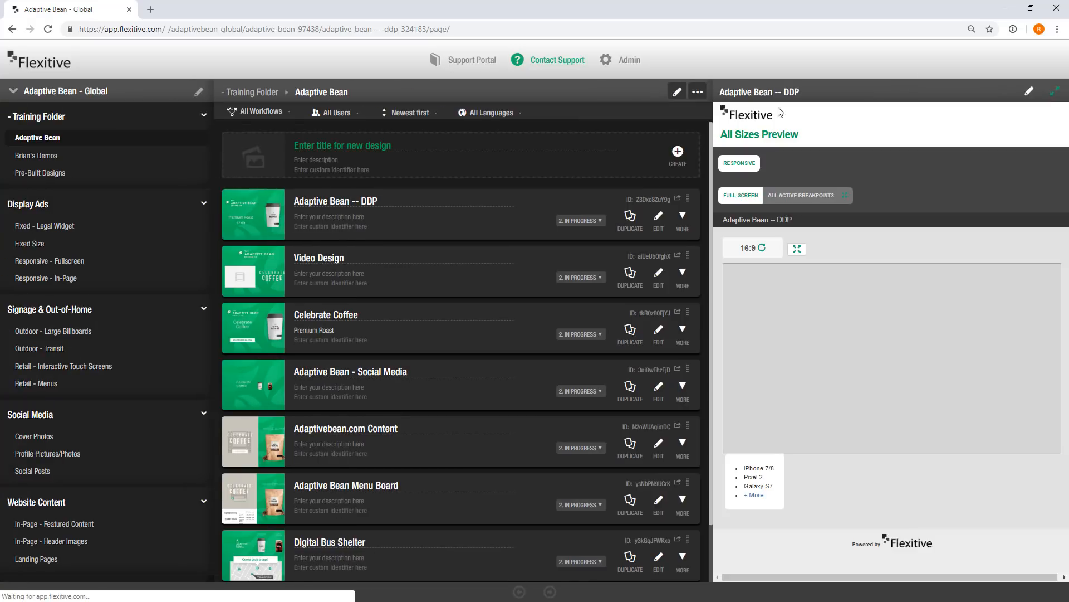
Expand the Adaptive Bean -- DDP design's details and generate variations from data feed rows 1 to 3
left_click(683, 220)
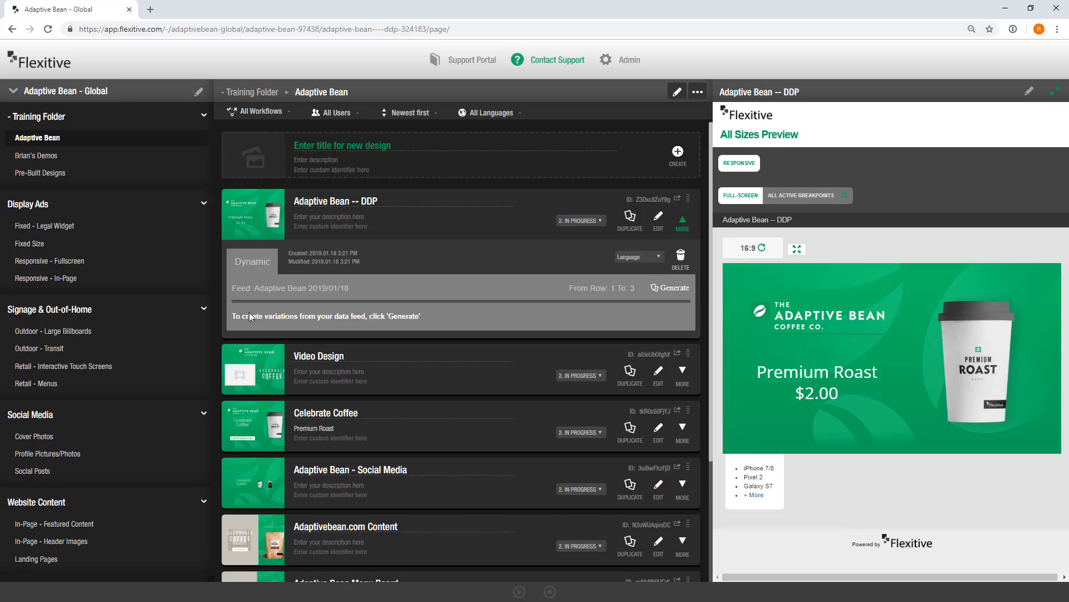
left_click(675, 288)
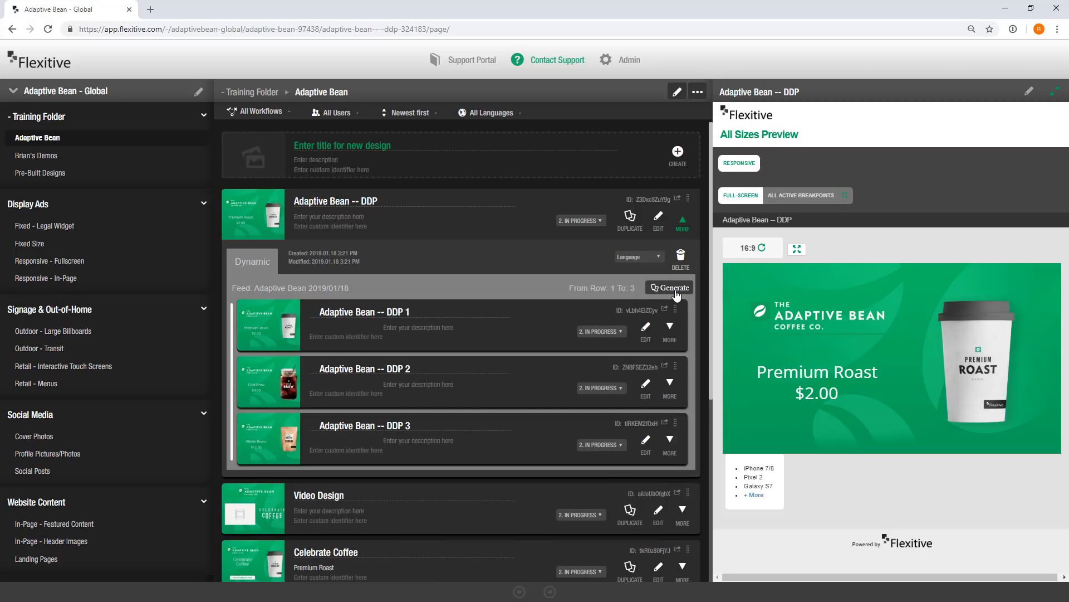
left_click(275, 383)
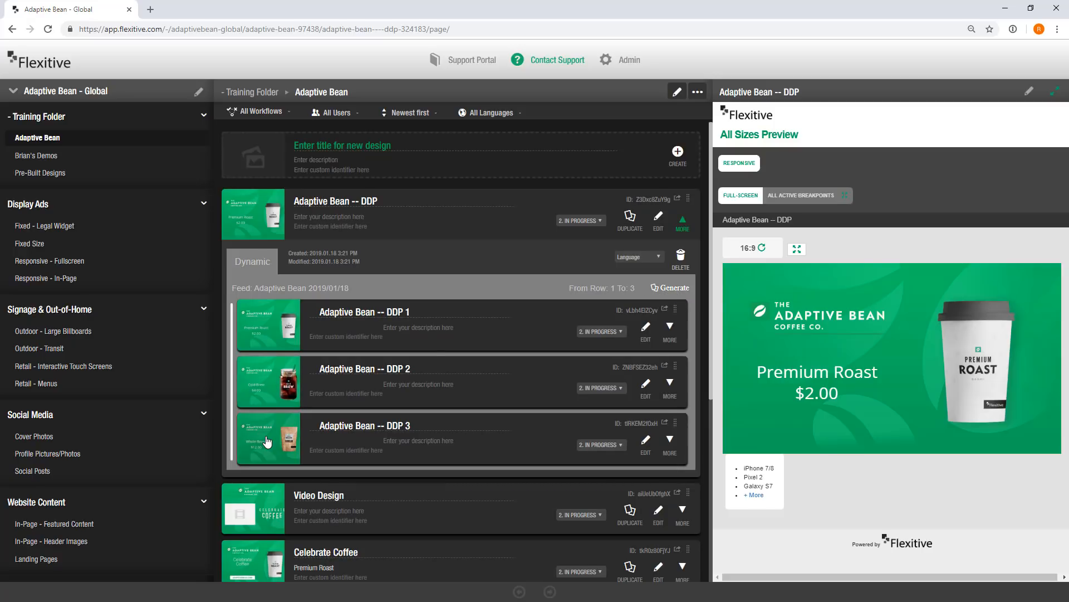